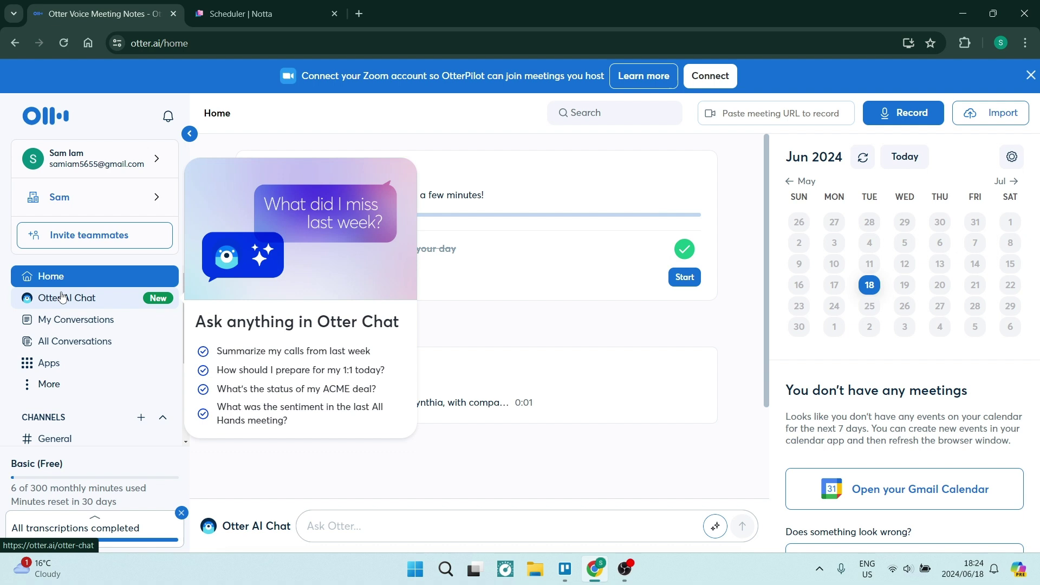
left_click(64, 340)
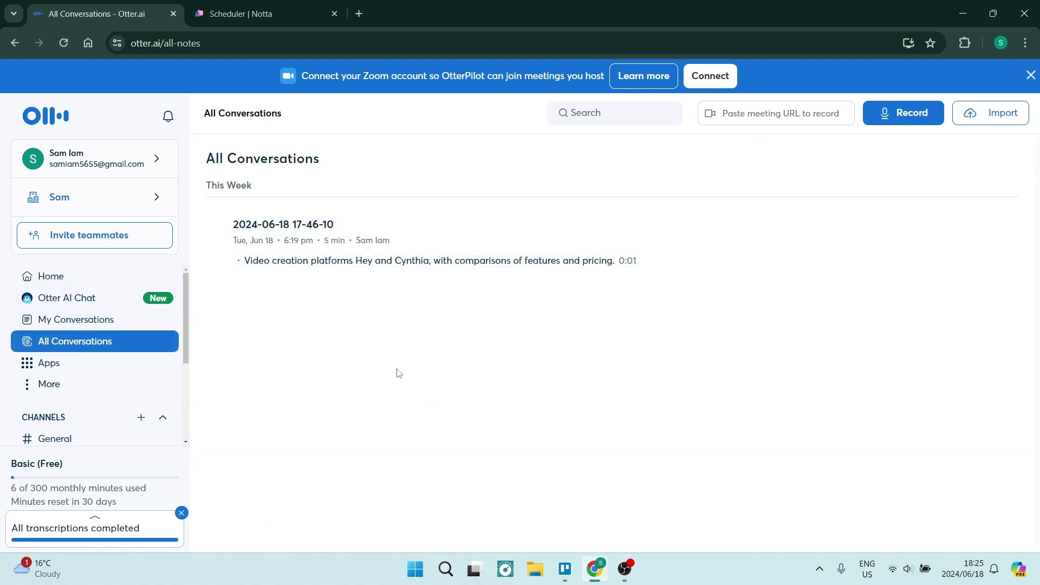
left_click(336, 240)
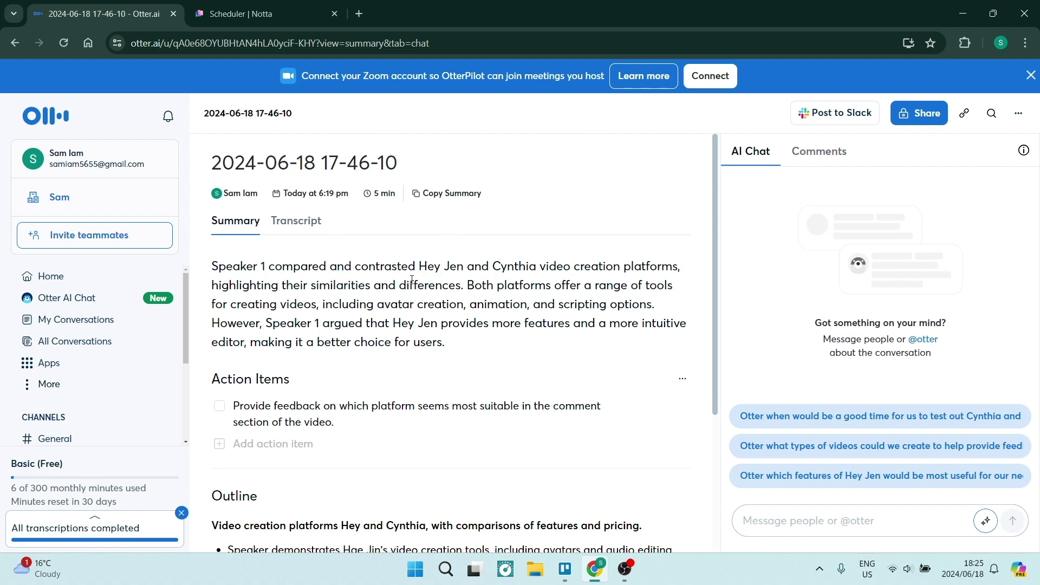
- Show the conversation's Transcript, browsing its keywords and Speaker 1's timestamped text
left_click(295, 224)
scroll(347, 266, "down", 5)
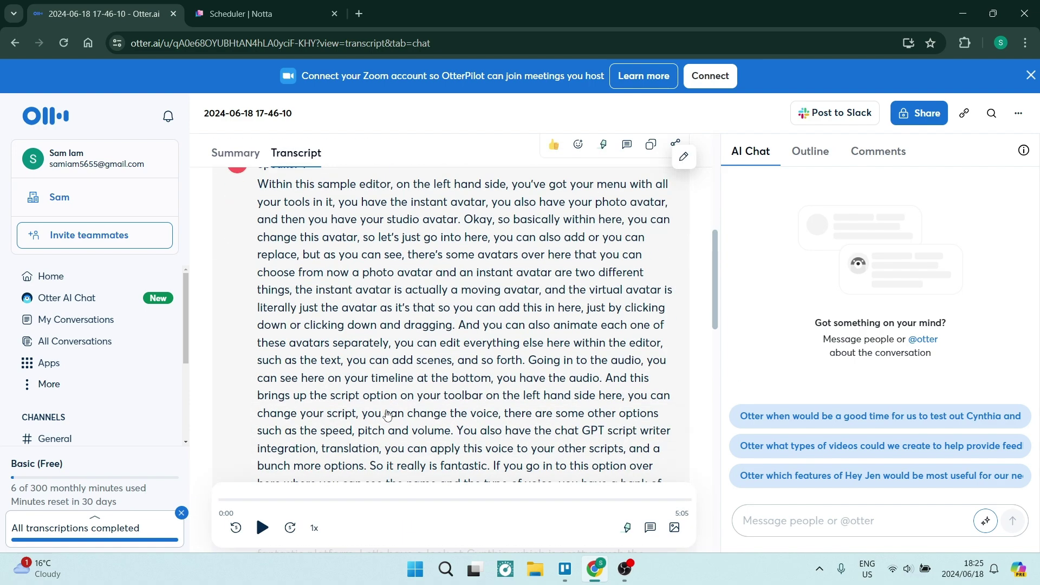
scroll(379, 293, "up", 5)
scroll(399, 310, "down", 3)
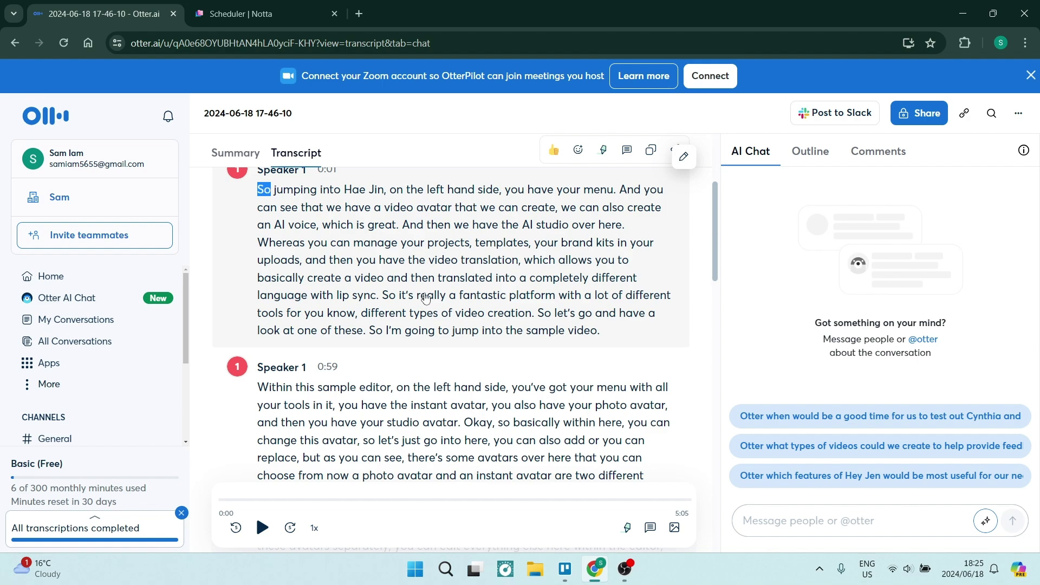
scroll(426, 298, "down", 10)
scroll(427, 301, "up", 15)
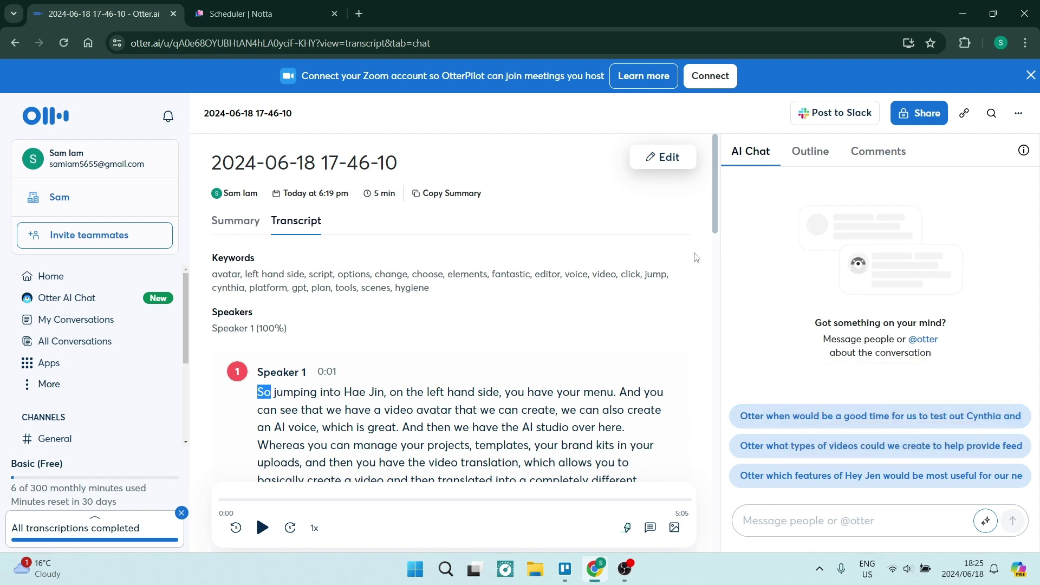
- Open Otter AI Chat and read back through its answer on uploading a file for transcription
left_click(73, 301)
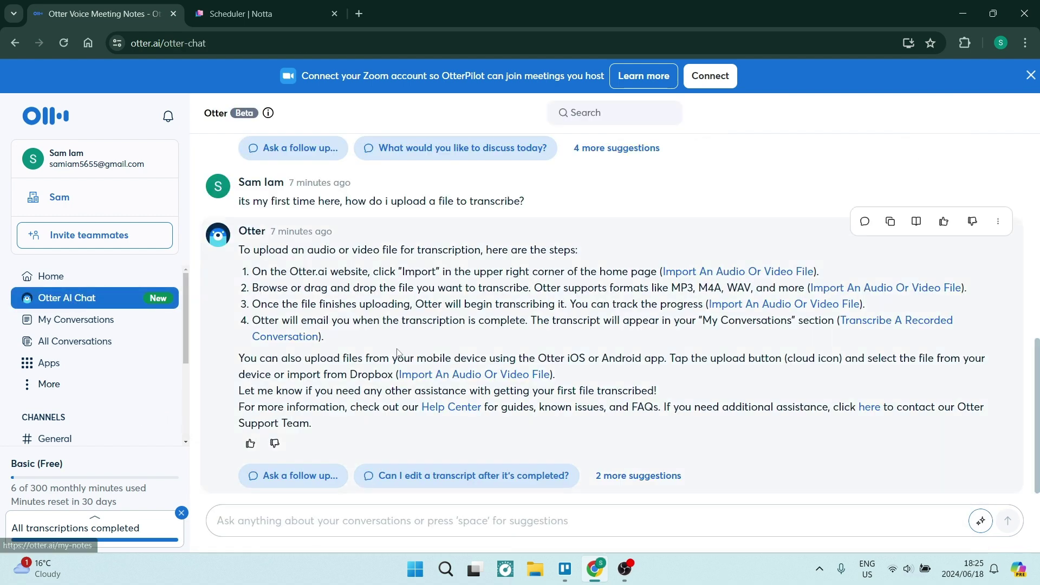
scroll(322, 364, "up", 3)
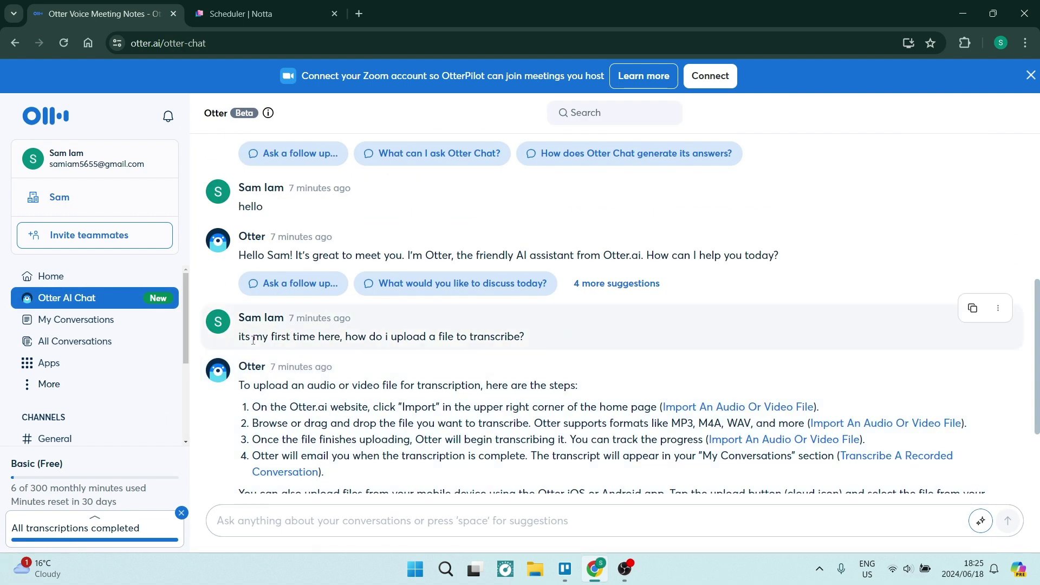
scroll(357, 320, "up", 5)
scroll(357, 325, "down", 7)
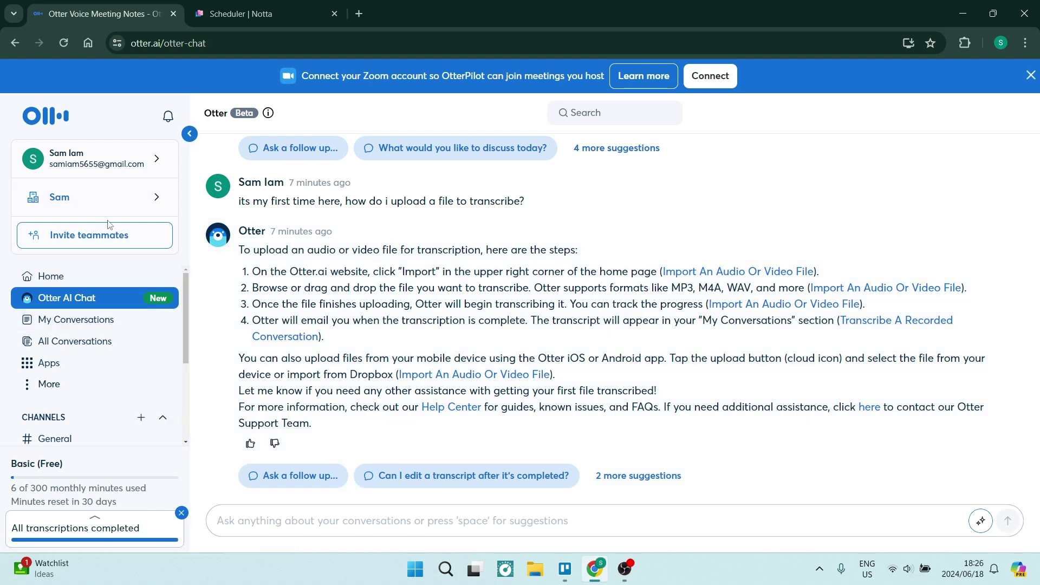
scroll(293, 230, "up", 10)
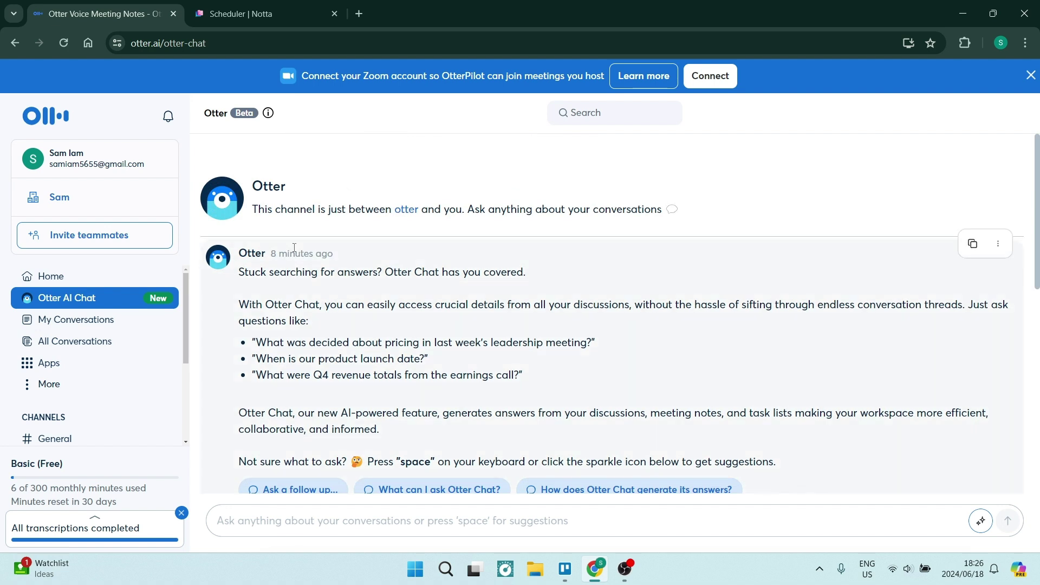
- Browse Otter's Apps integrations list, then switch to the Notta Scheduler tab
left_click(44, 369)
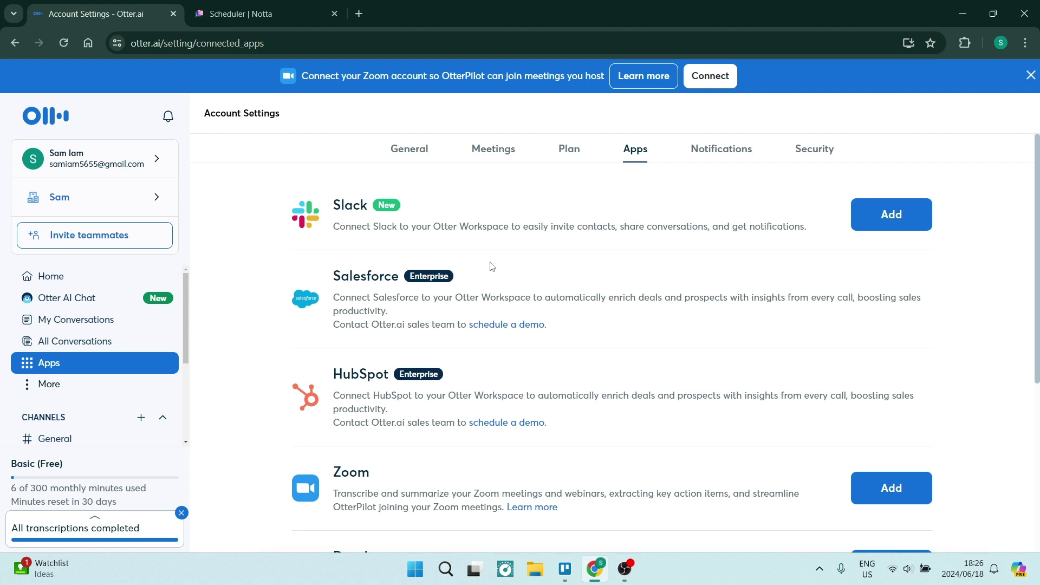
scroll(466, 352, "down", 5)
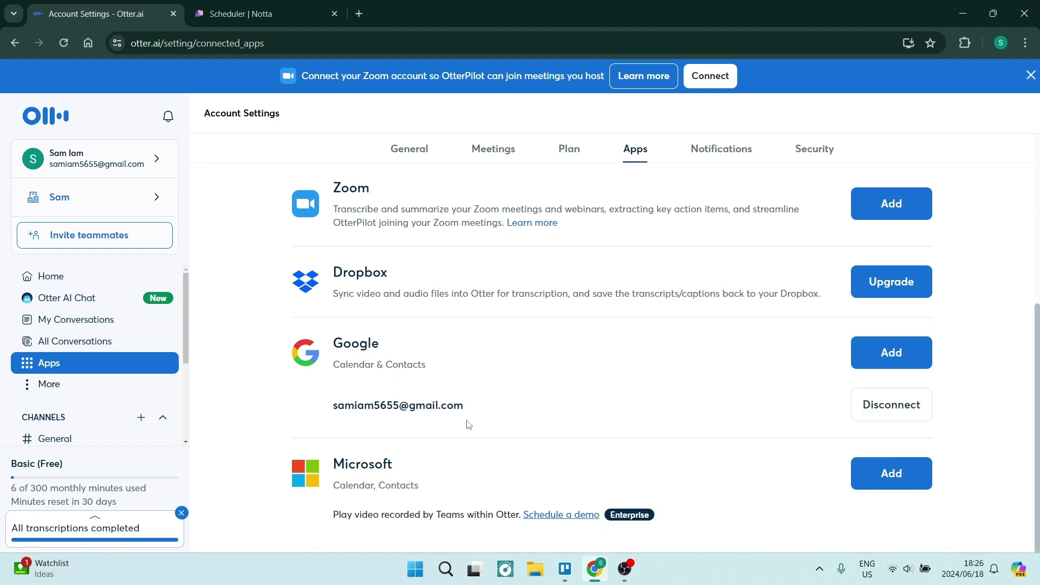
scroll(468, 424, "up", 5)
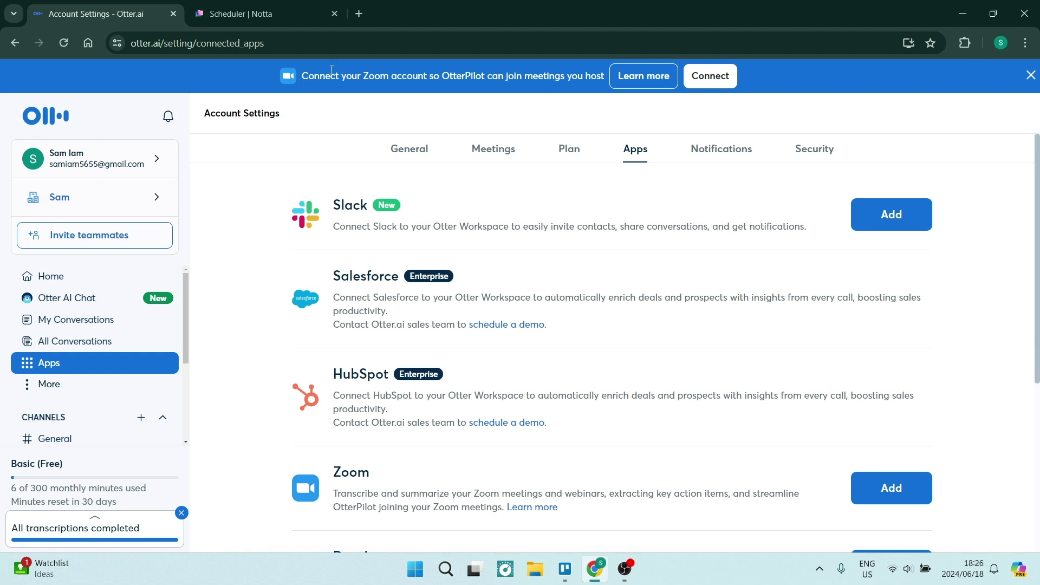
left_click(282, 7)
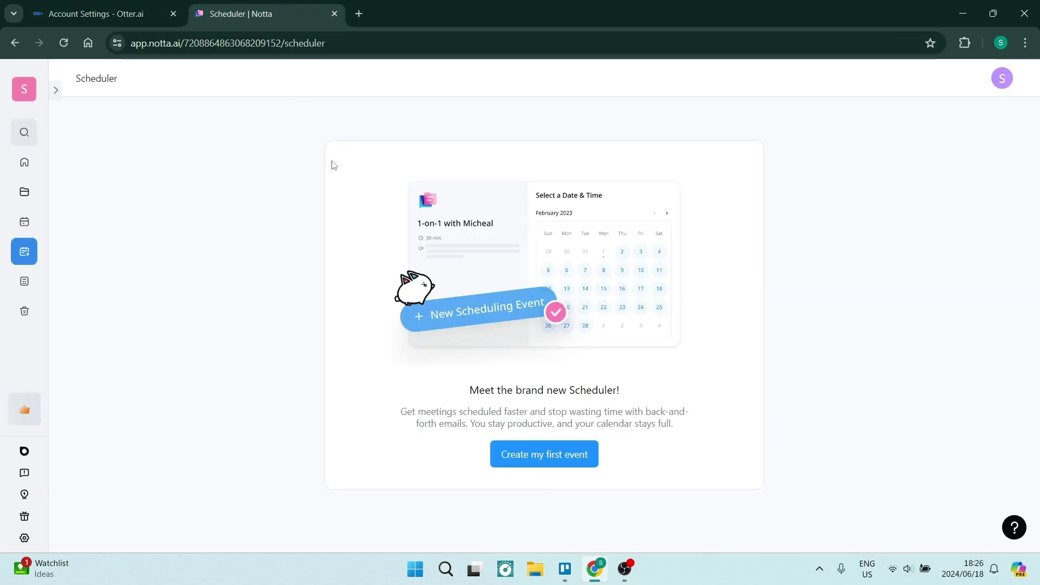
- Go to Notta's Dashboard showing two recent recordings and 6 of 120 free minutes used
left_click(23, 165)
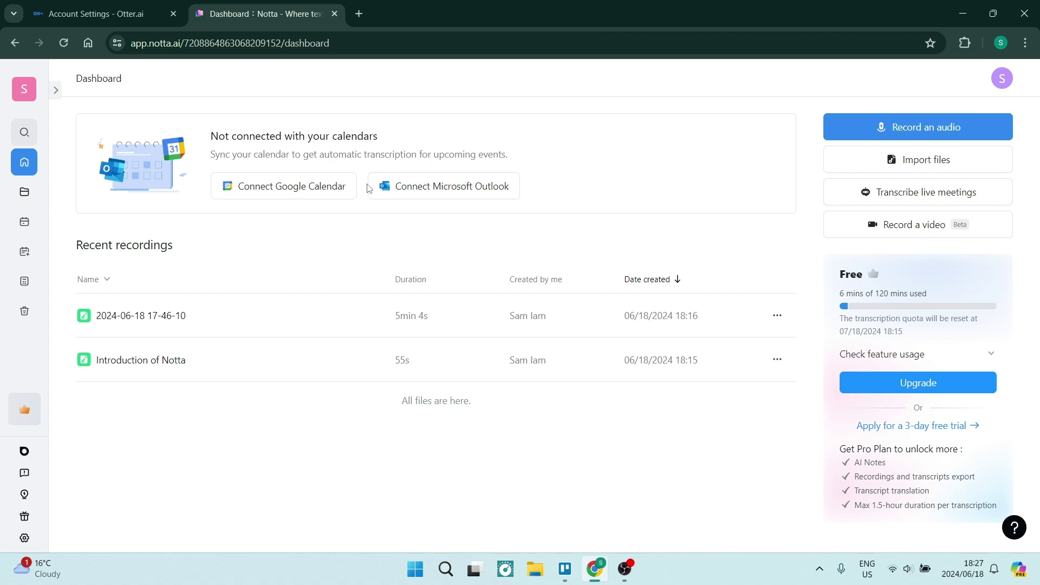
left_click(153, 318)
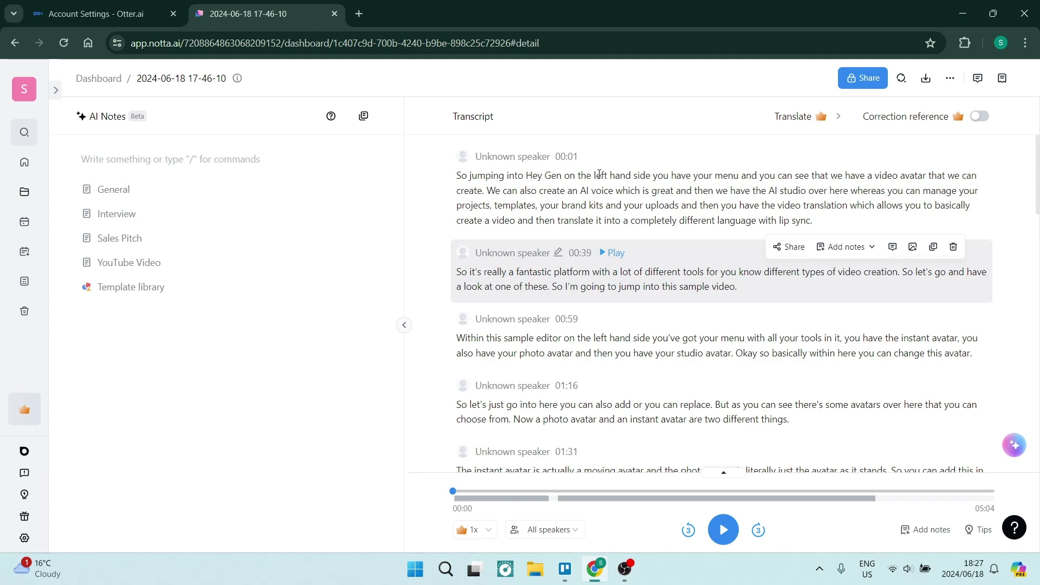
scroll(639, 314, "down", 15)
scroll(639, 319, "up", 15)
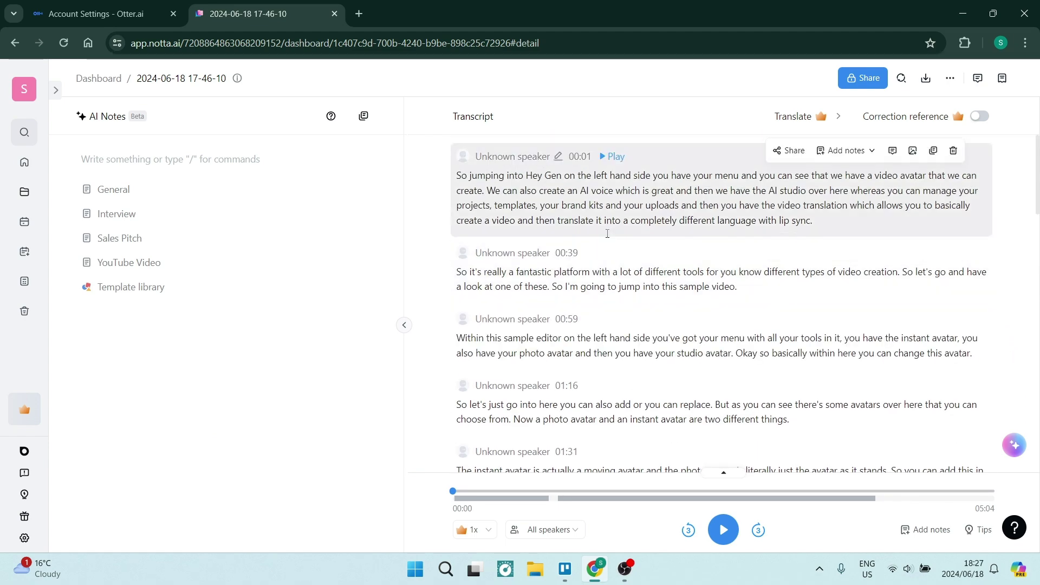
scroll(601, 255, "down", 15)
scroll(588, 267, "up", 4)
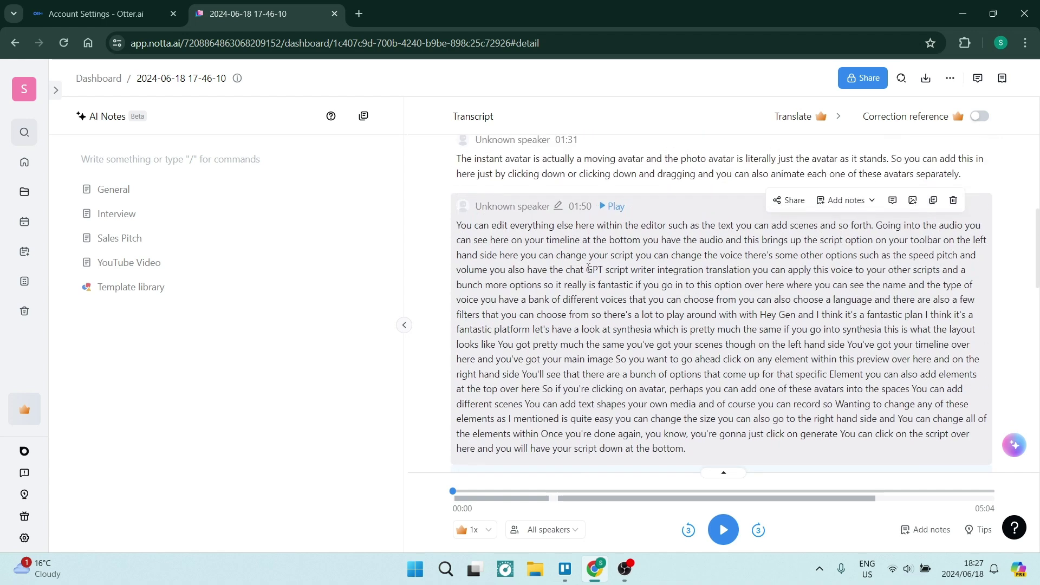
scroll(594, 277, "down", 3)
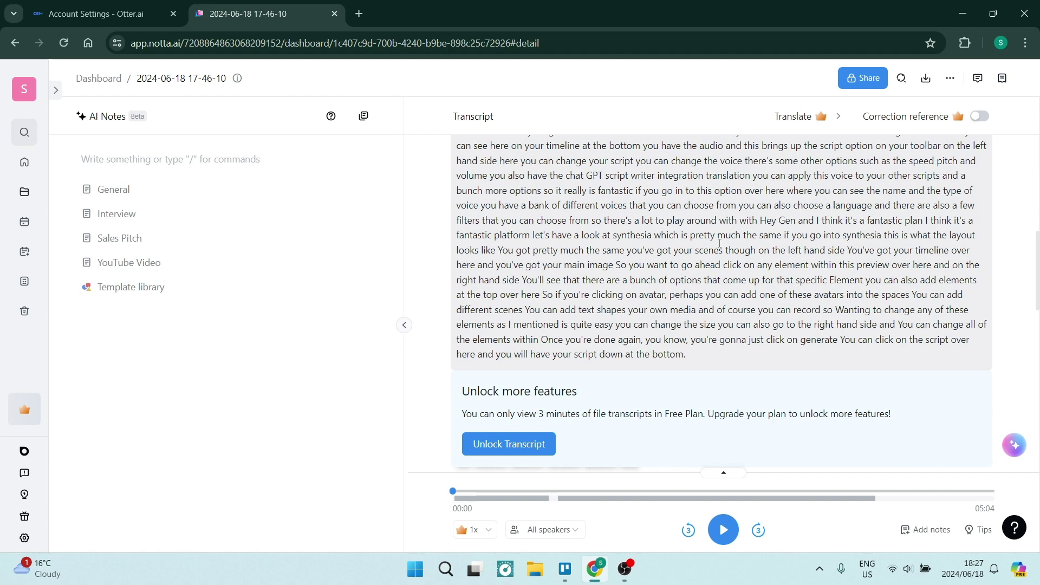
scroll(720, 243, "up", 15)
- Unlock the transcript to bring up the Pro Plan offer at $9/month, $107.99 yearly
mouse_move(679, 289)
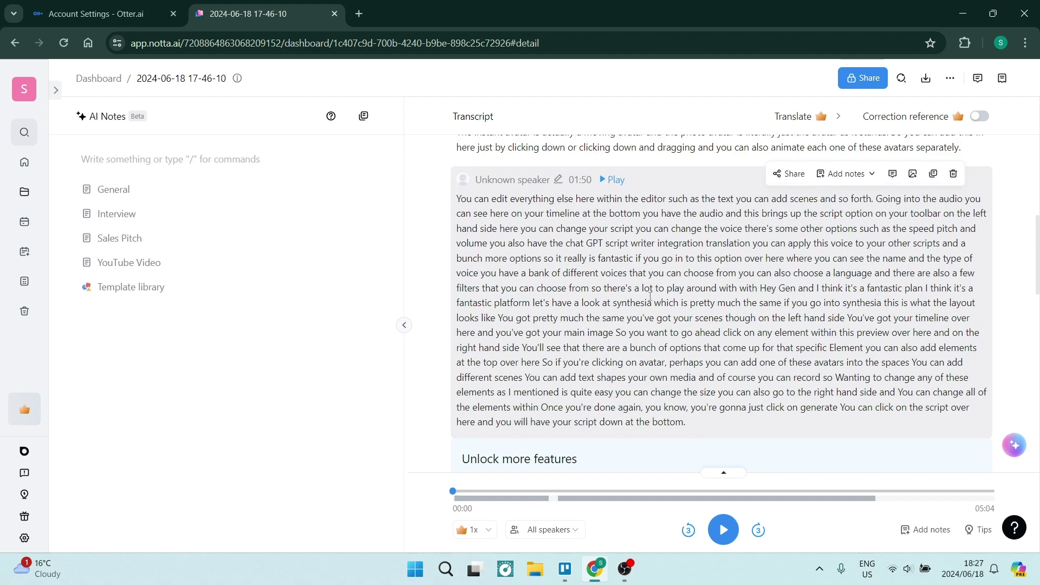
scroll(650, 295, "down", 5)
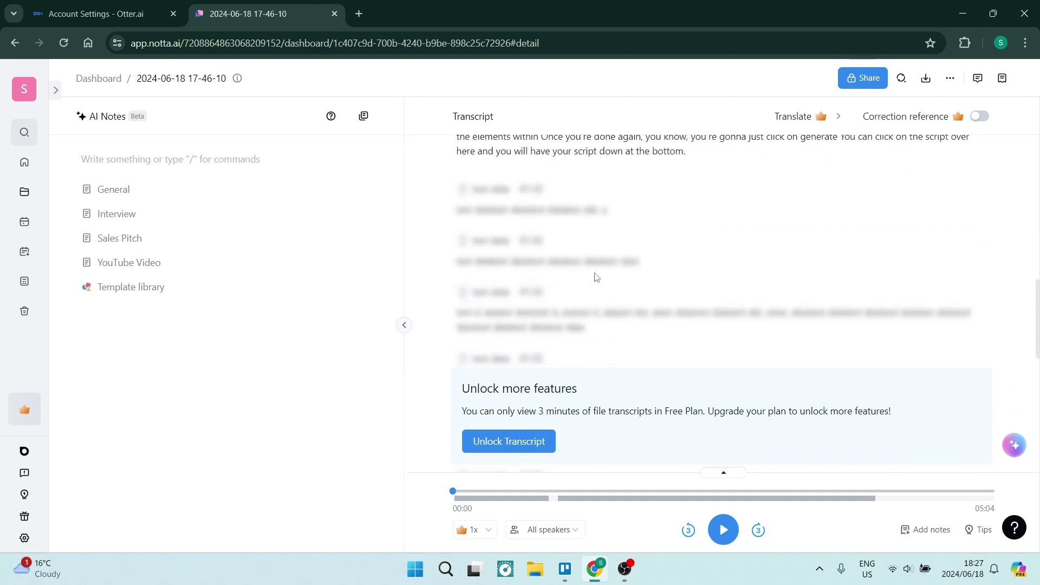
scroll(591, 278, "up", 10)
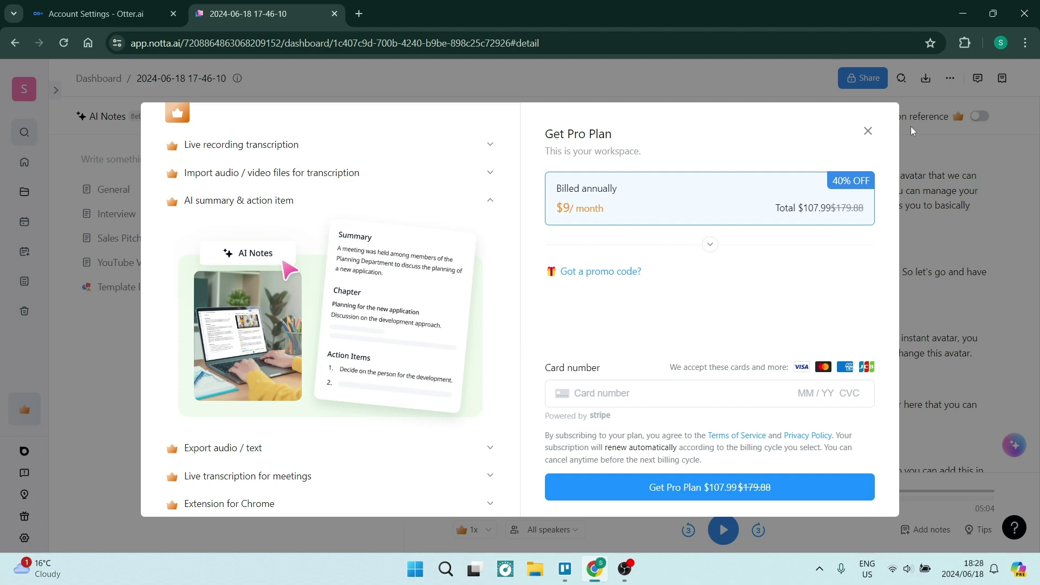
- Close the Get Pro Plan offer and decline the limited-time discount
left_click(867, 131)
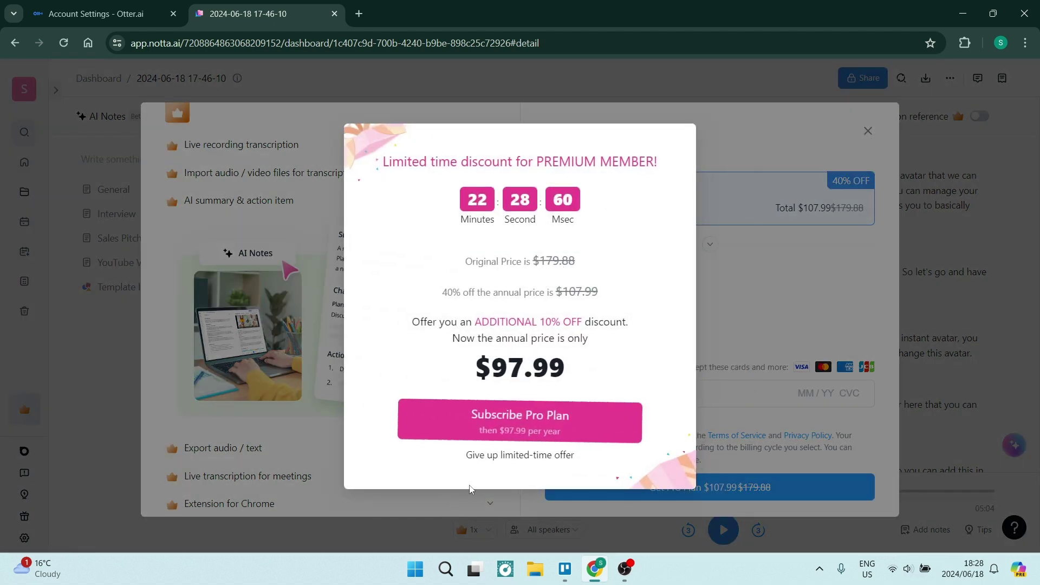
left_click(477, 456)
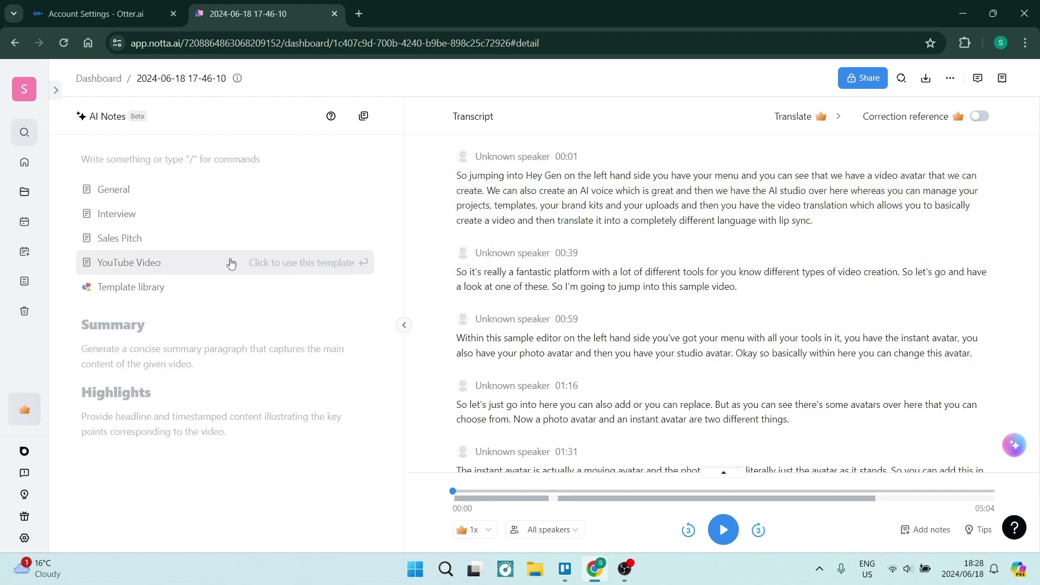
left_click(24, 538)
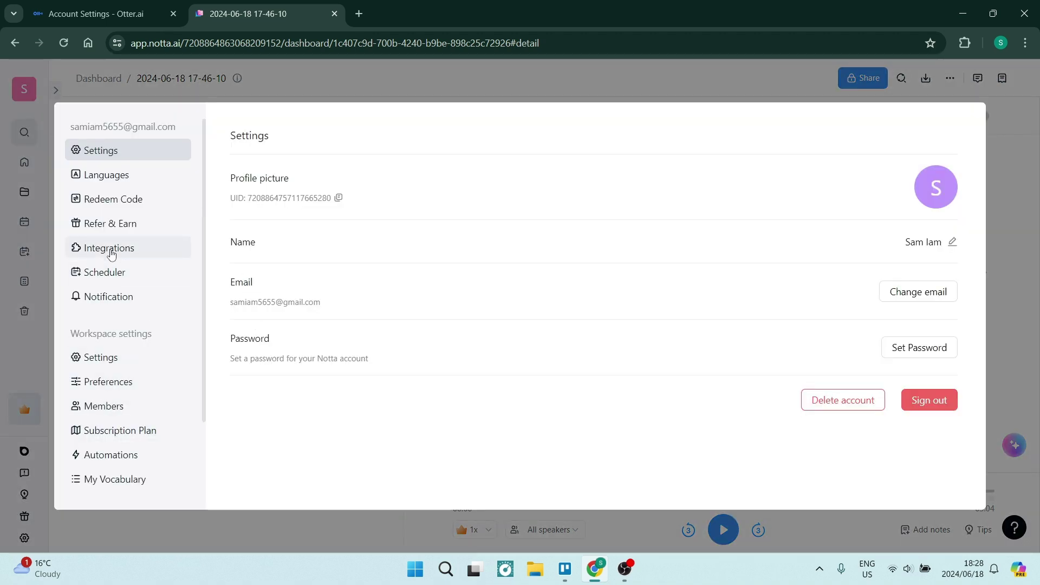
left_click(109, 247)
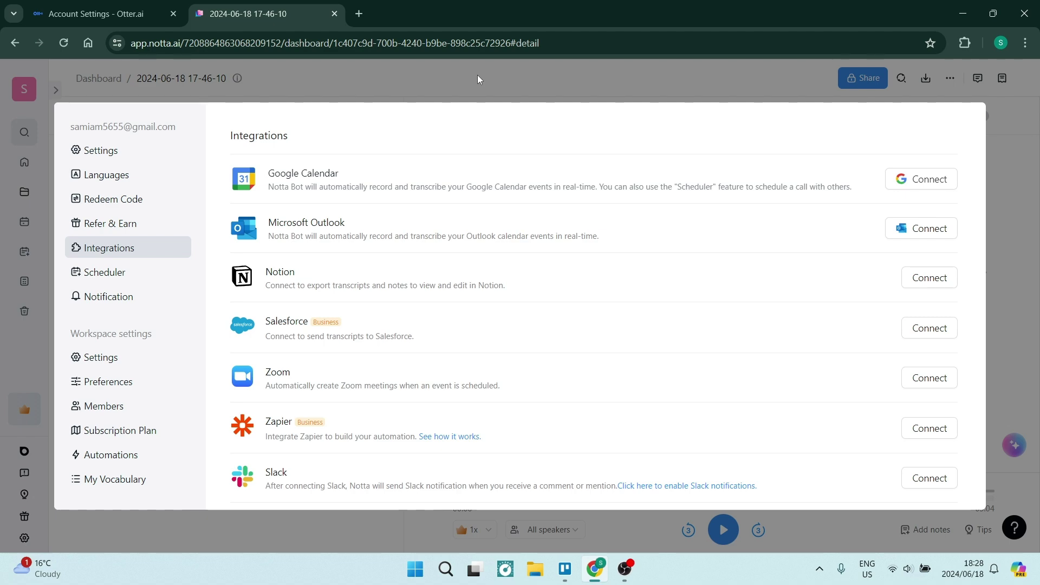
left_click(388, 89)
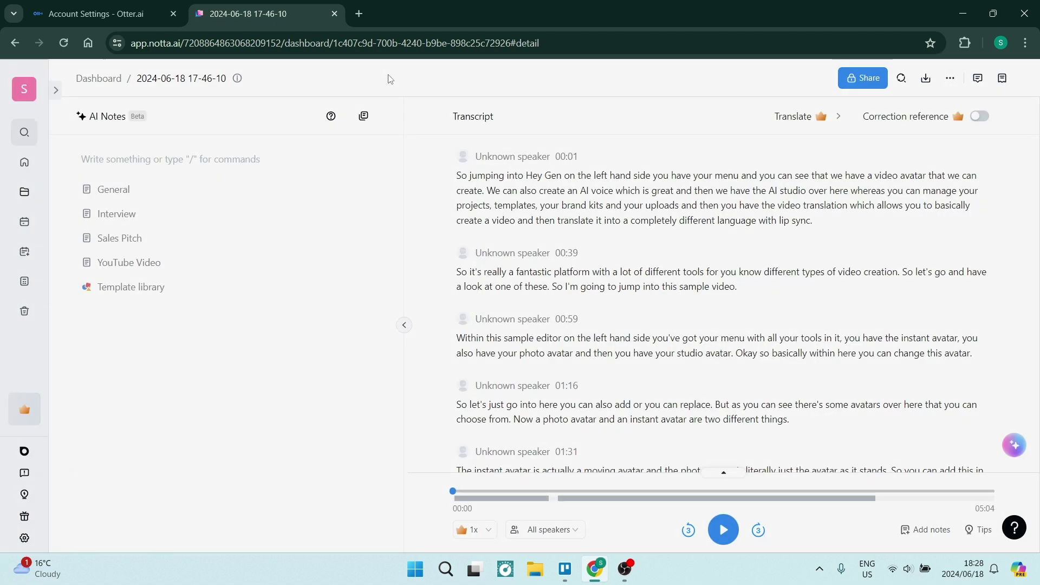
- Return to Notta's dashboard, then switch back to Otter.ai's Apps settings page
left_click(27, 171)
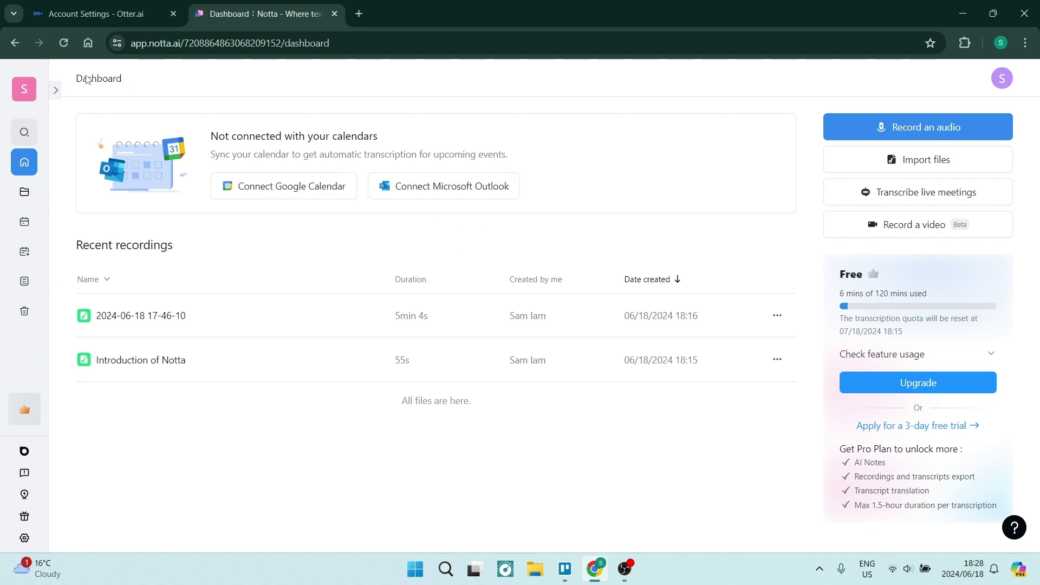
left_click(102, 16)
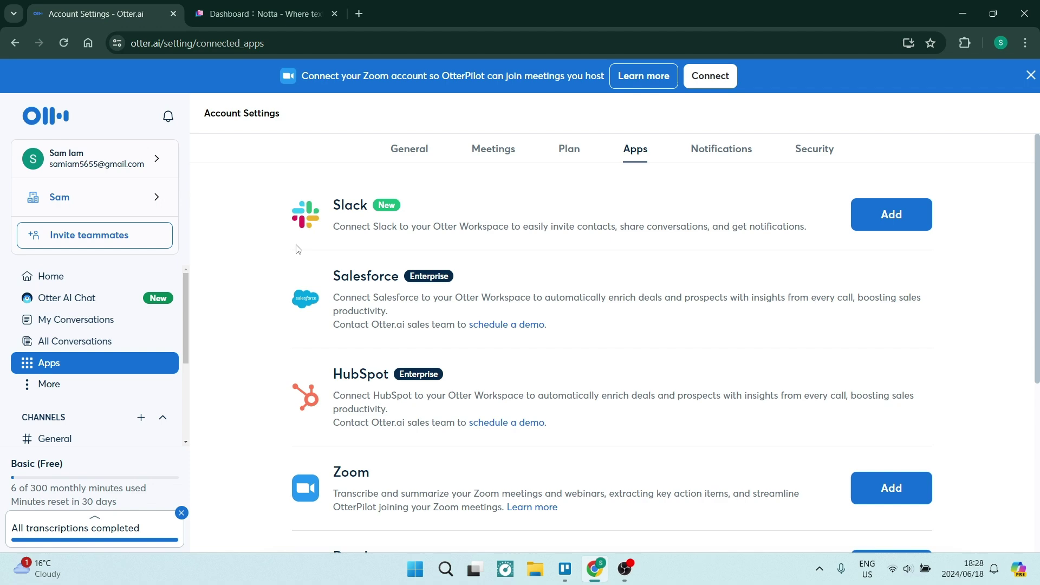
- Go to Otter.ai's home page, then switch to the Notta dashboard tab
left_click(55, 278)
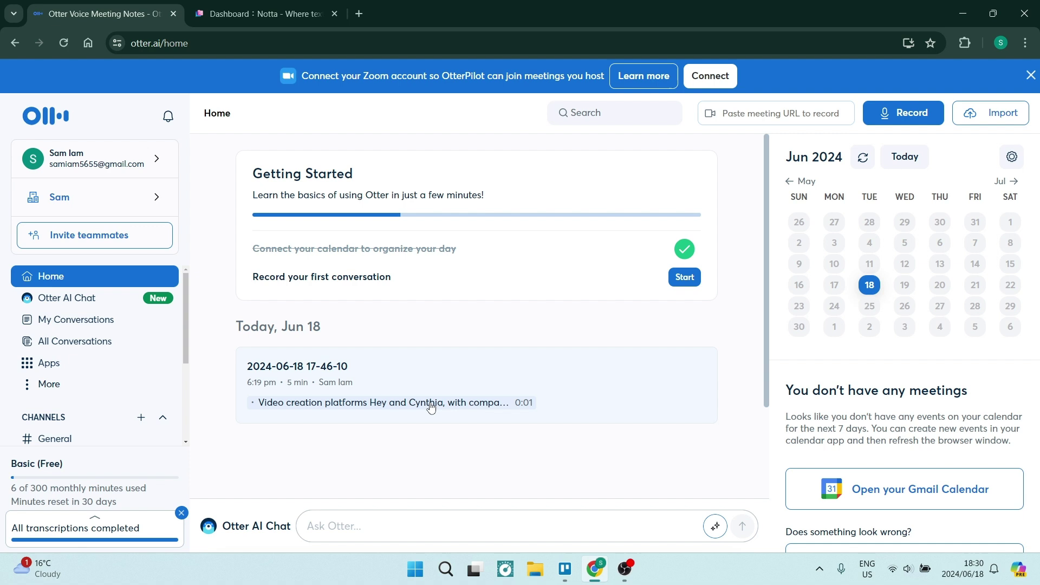
left_click(255, 14)
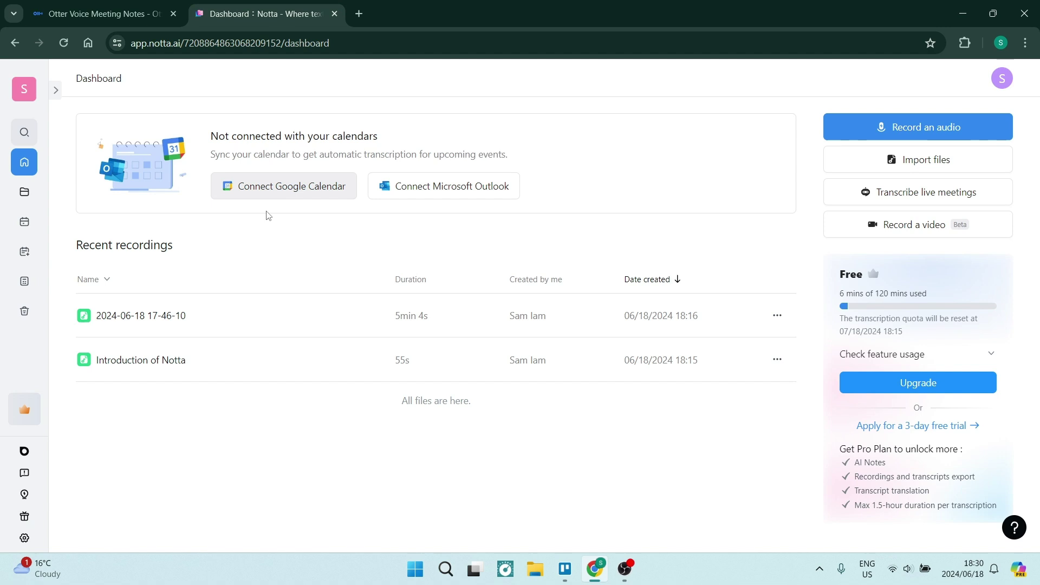